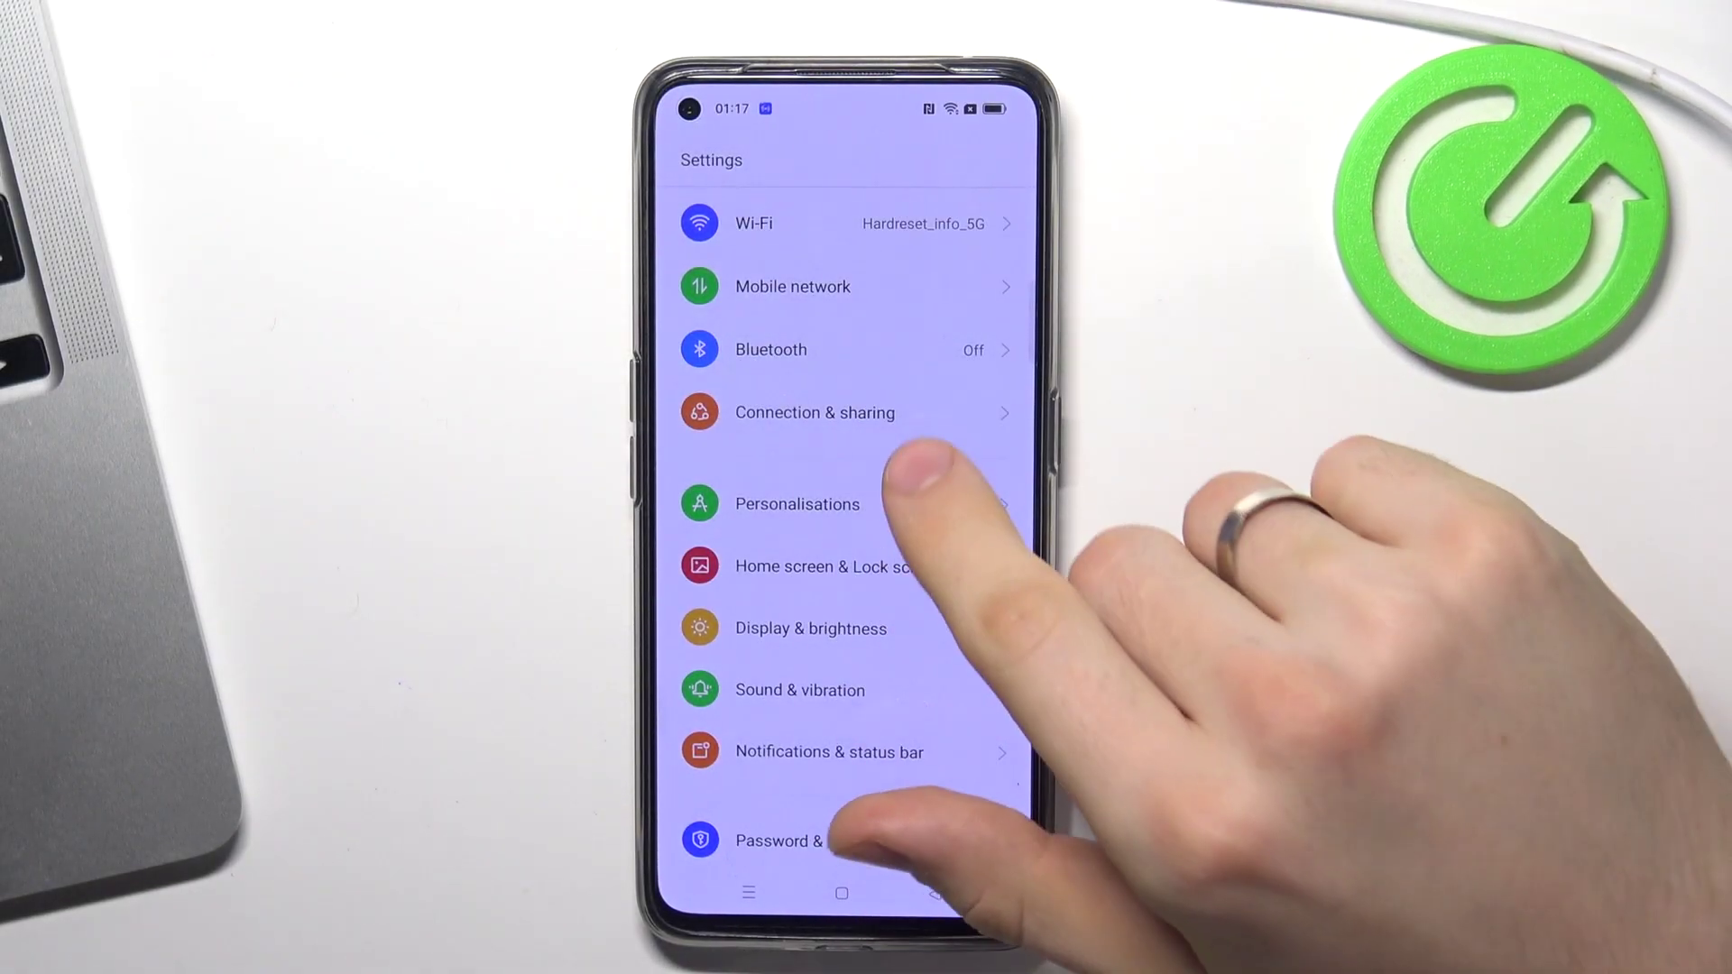
{"action": "scroll", "coordinate": [846, 542], "scroll_direction": "up", "scroll_amount": 5}
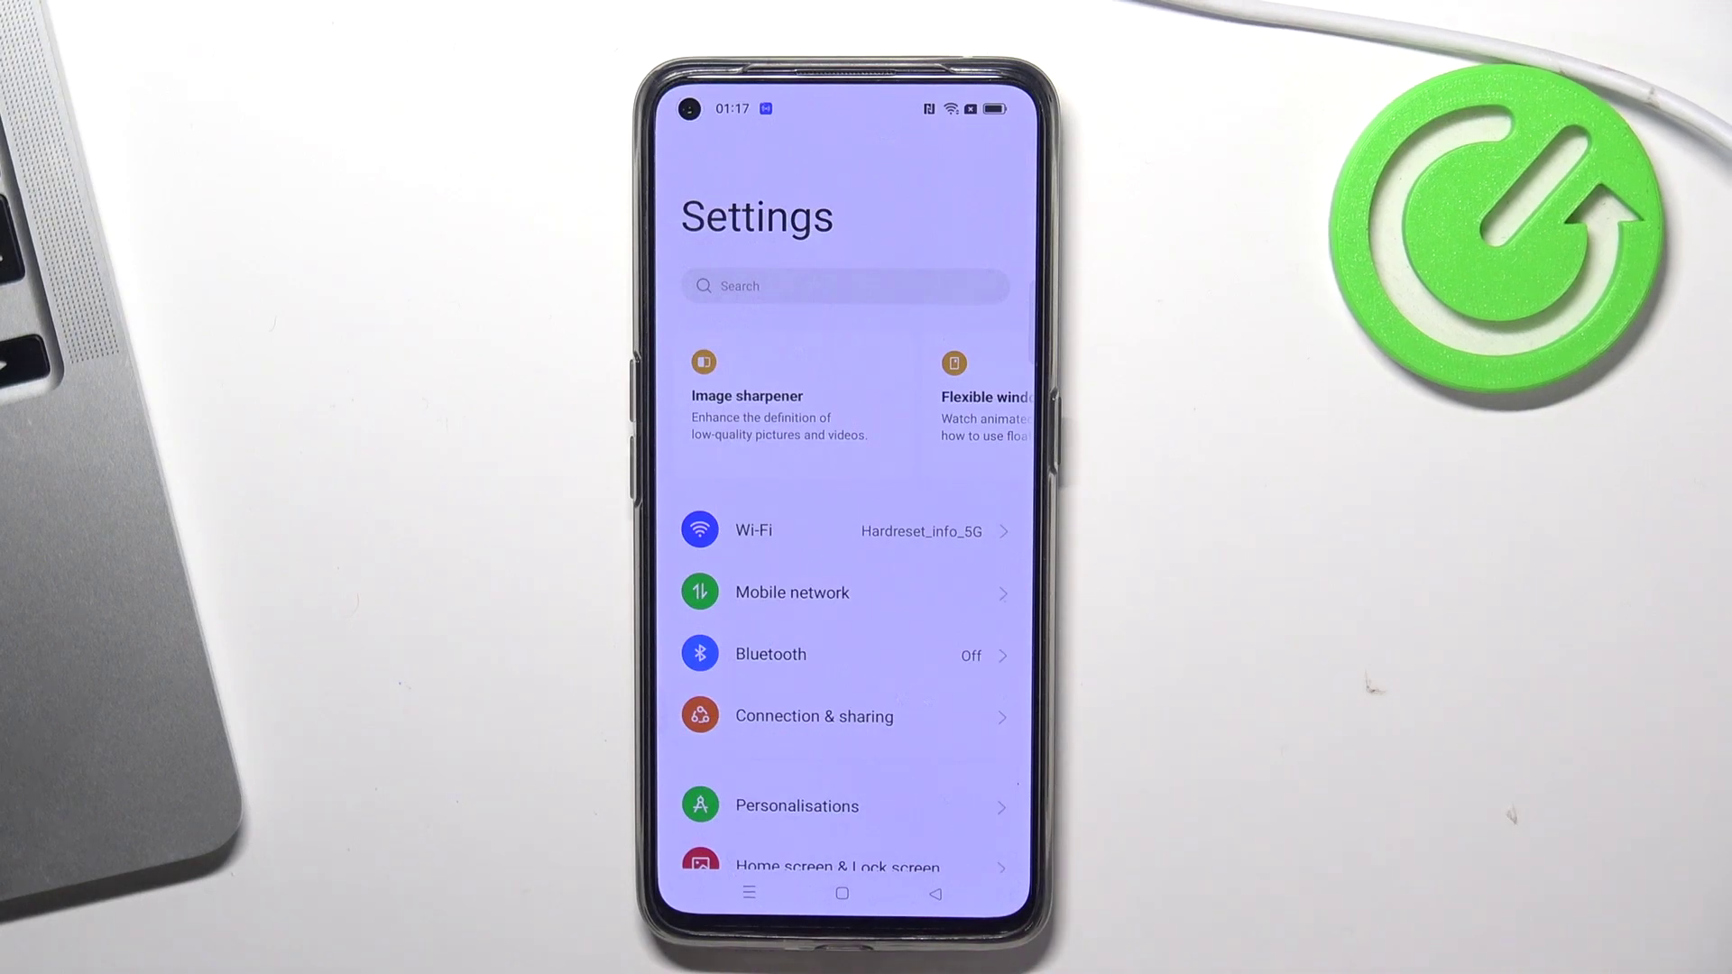